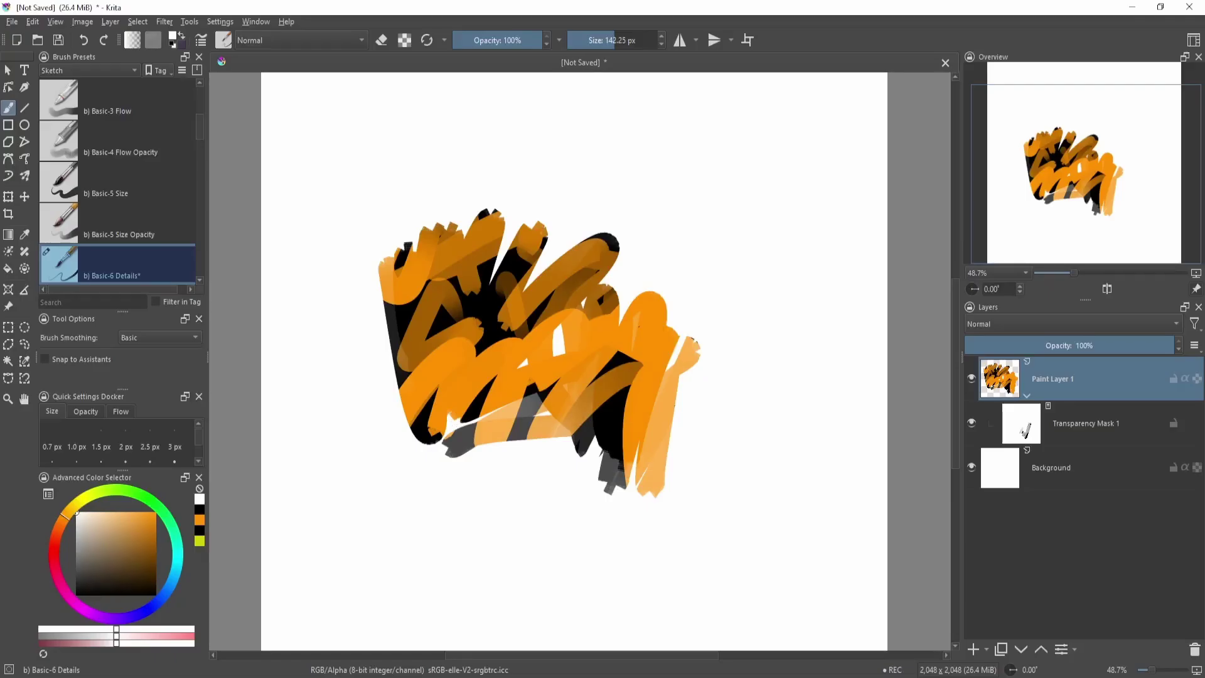
Add a Filter Mask to the orange paint layer and expand the Adjust filter category.
left_click(987, 651)
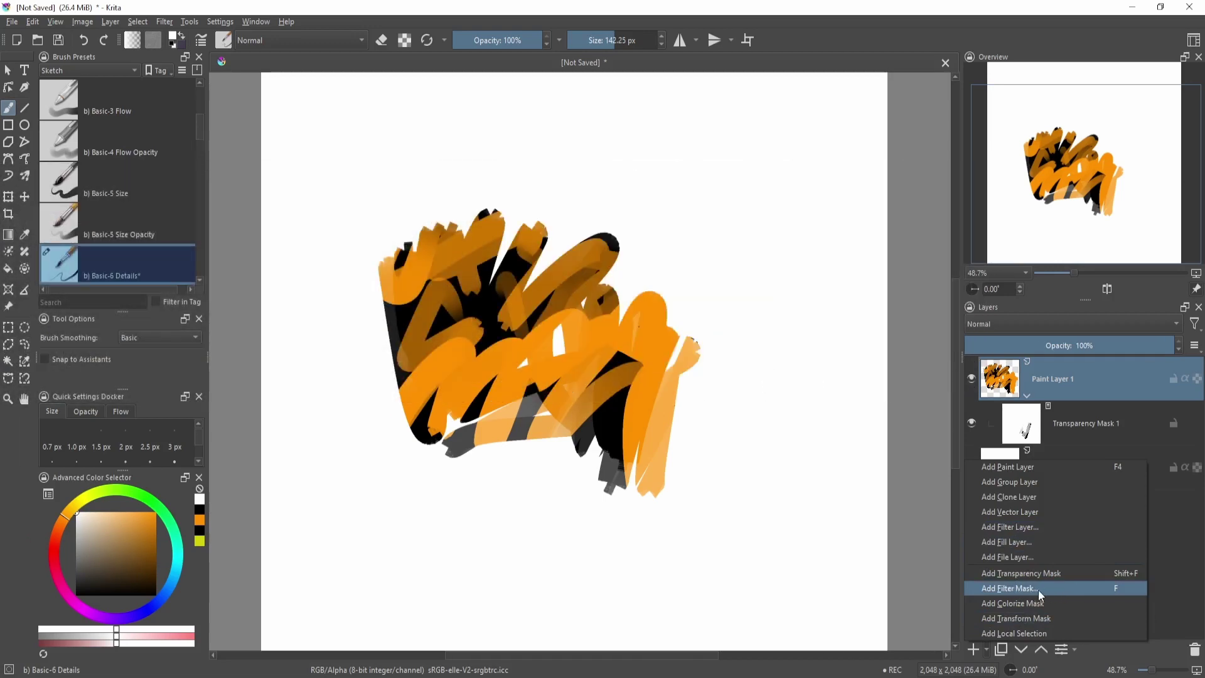
left_click(1024, 589)
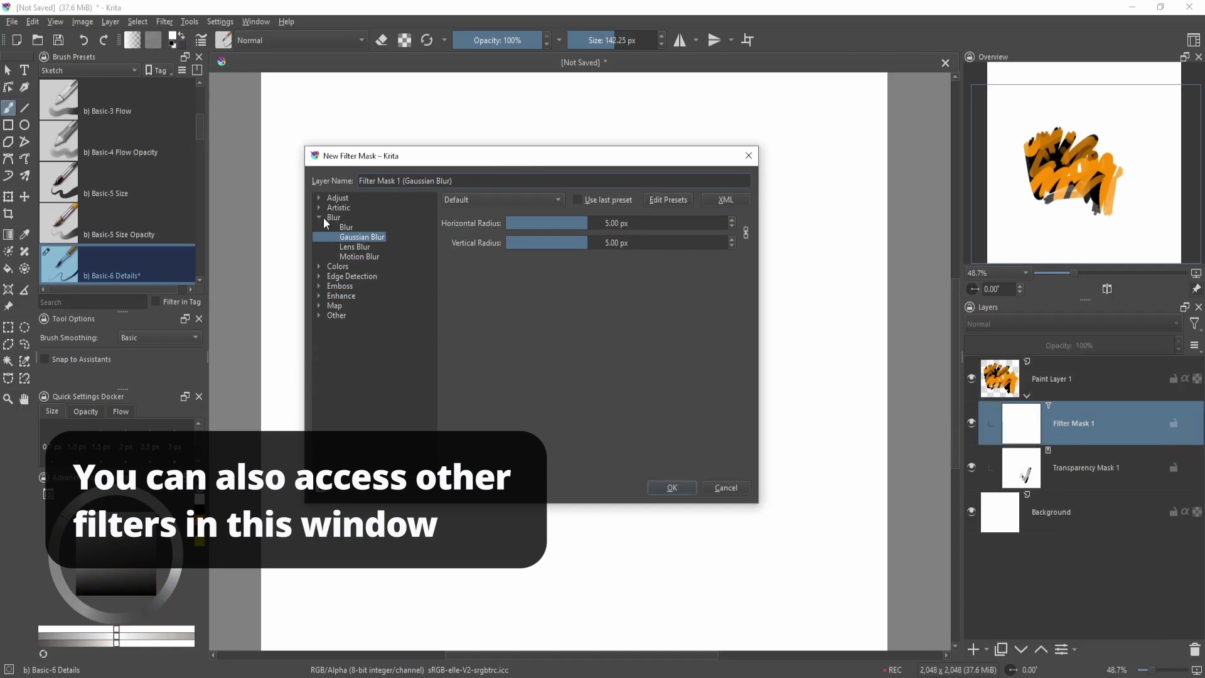
left_click(318, 198)
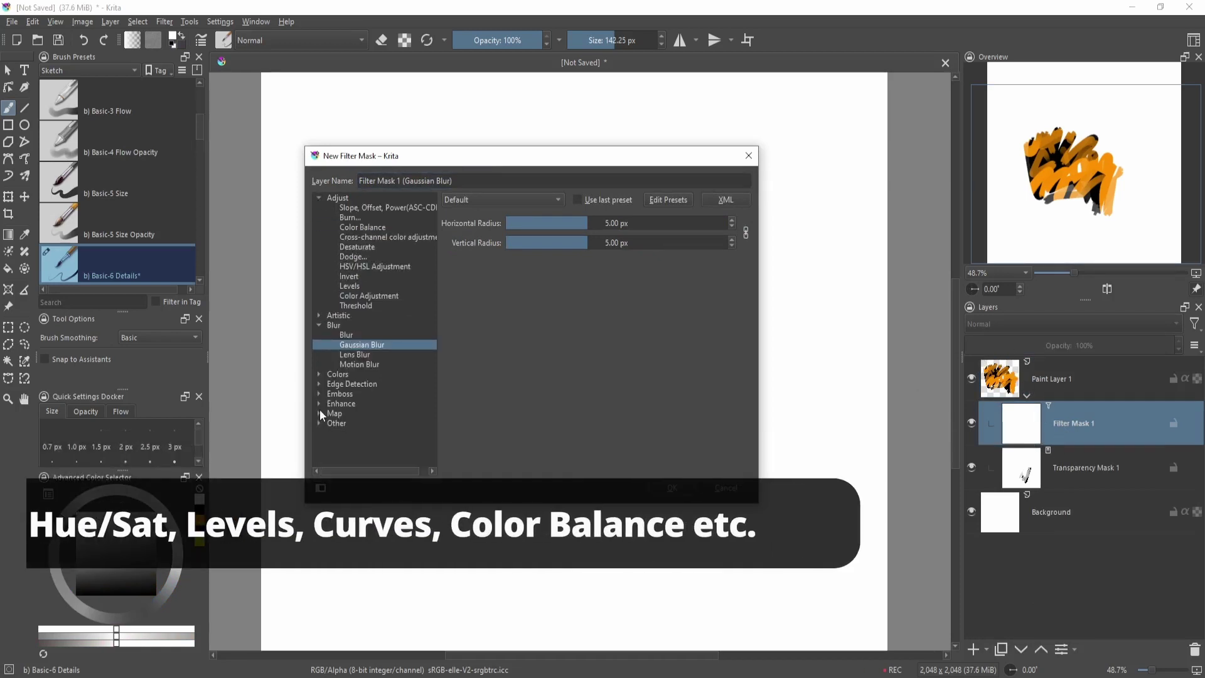
Choose the Gradient Map filter with the GPS Fire Burning Cloud gradient preset.
left_click(319, 413)
left_click(362, 422)
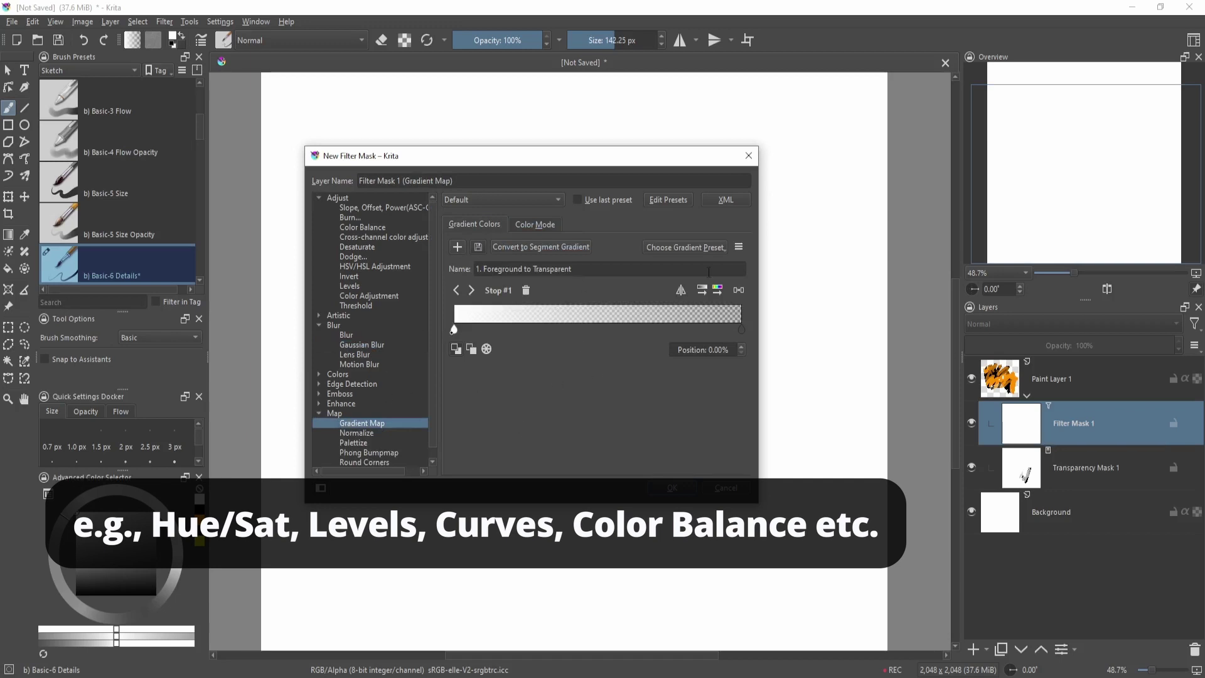
left_click(650, 248)
scroll(700, 377, "down", 3)
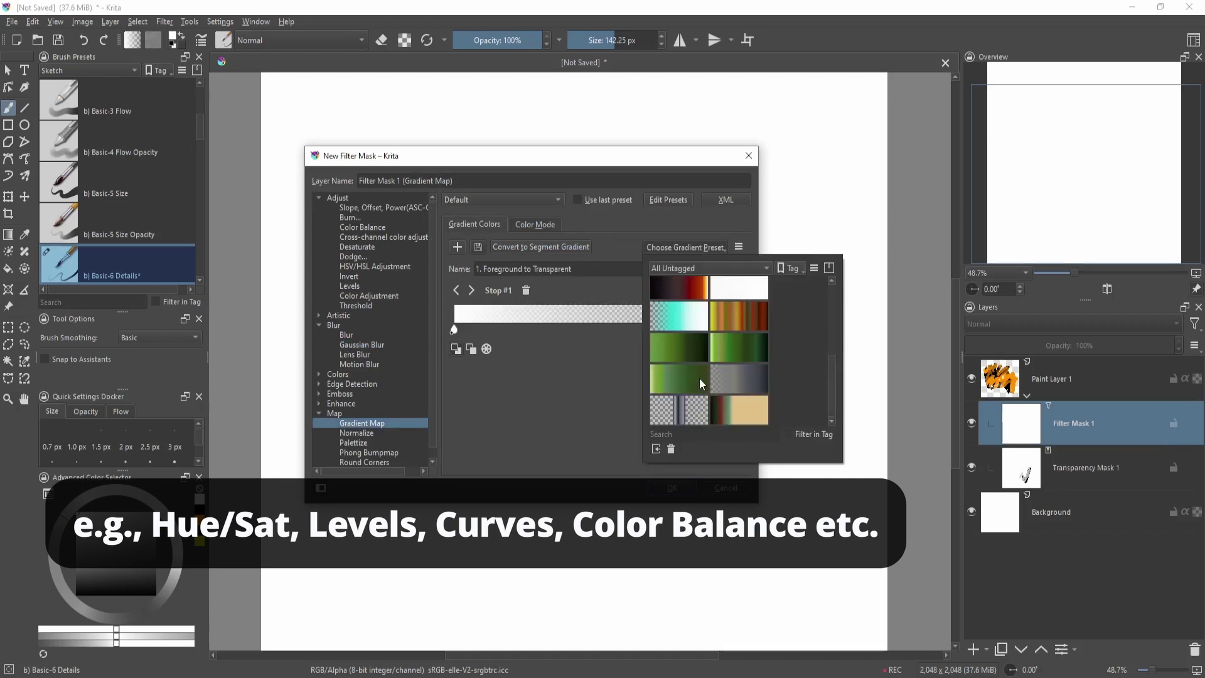
left_click(727, 386)
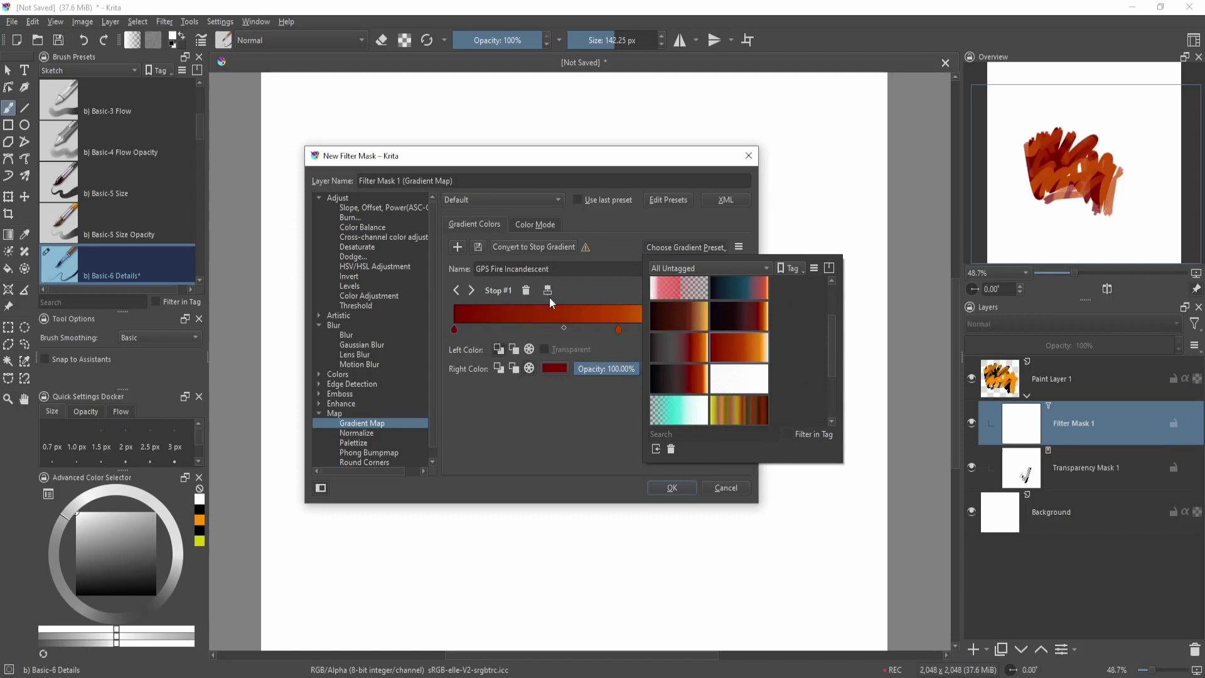
left_click(730, 325)
scroll(731, 327, "up", 2)
left_click(664, 225)
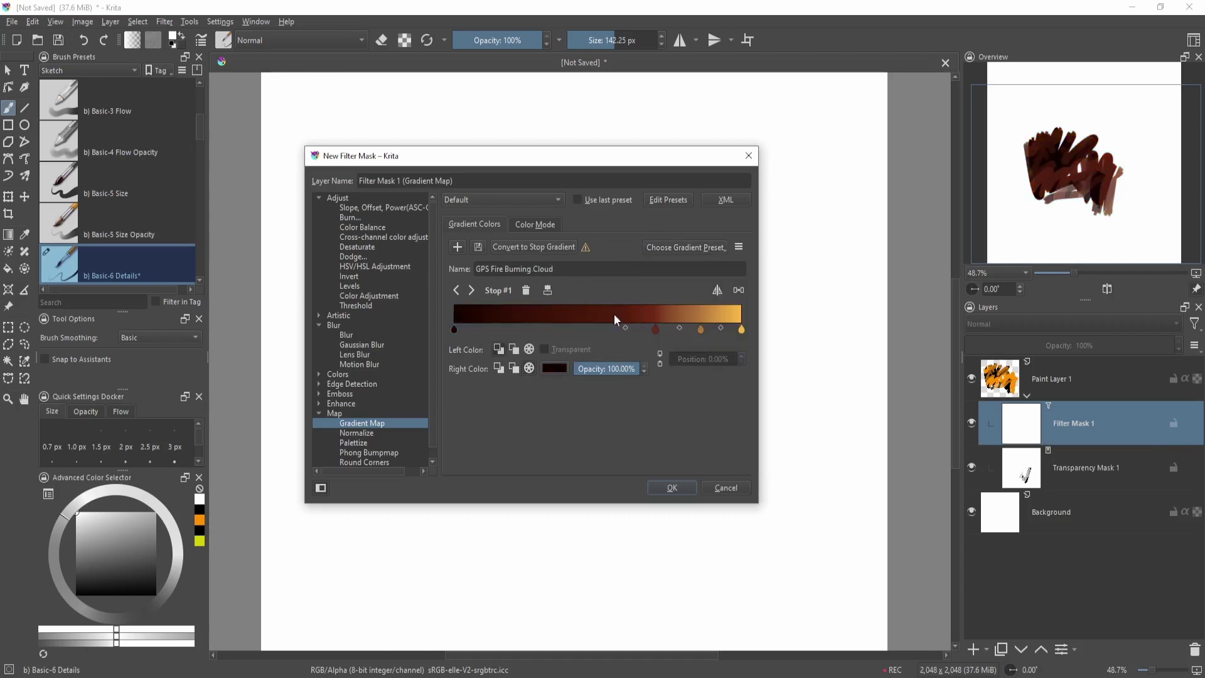
Move one gradient stop to about 40%, make it dark red, and create the mask.
left_click(652, 334)
left_click_drag(653, 334, 569, 336)
double_click(570, 327)
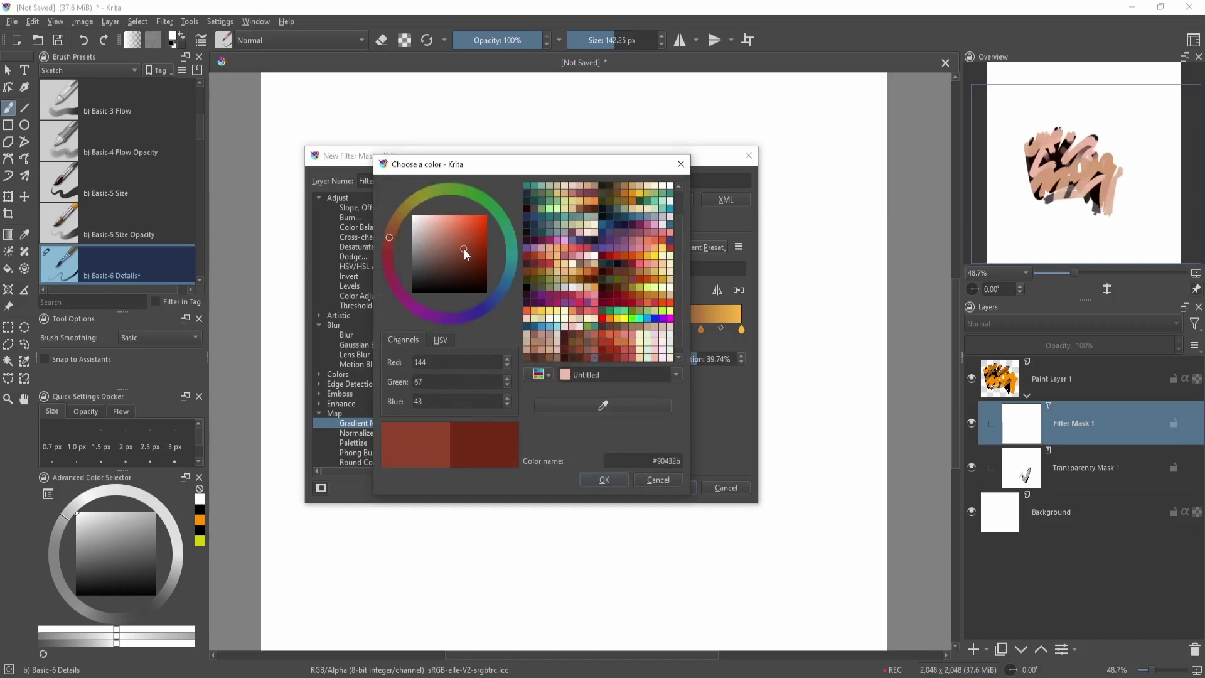
left_click(658, 482)
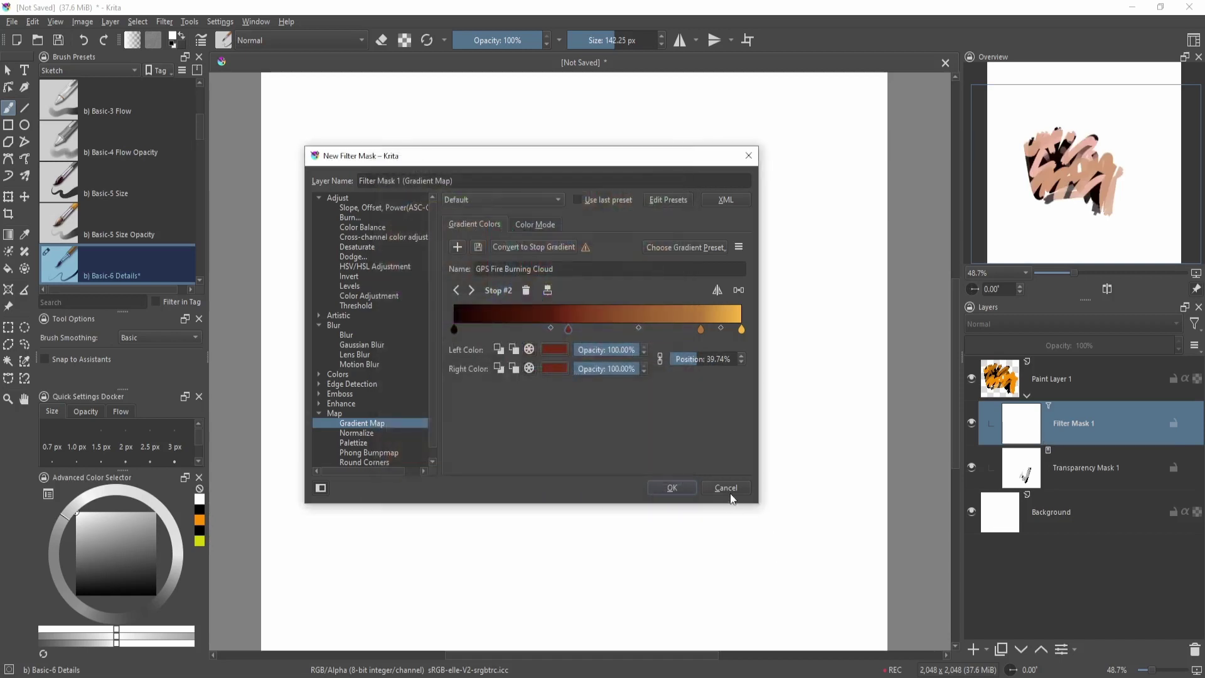
key("Return")
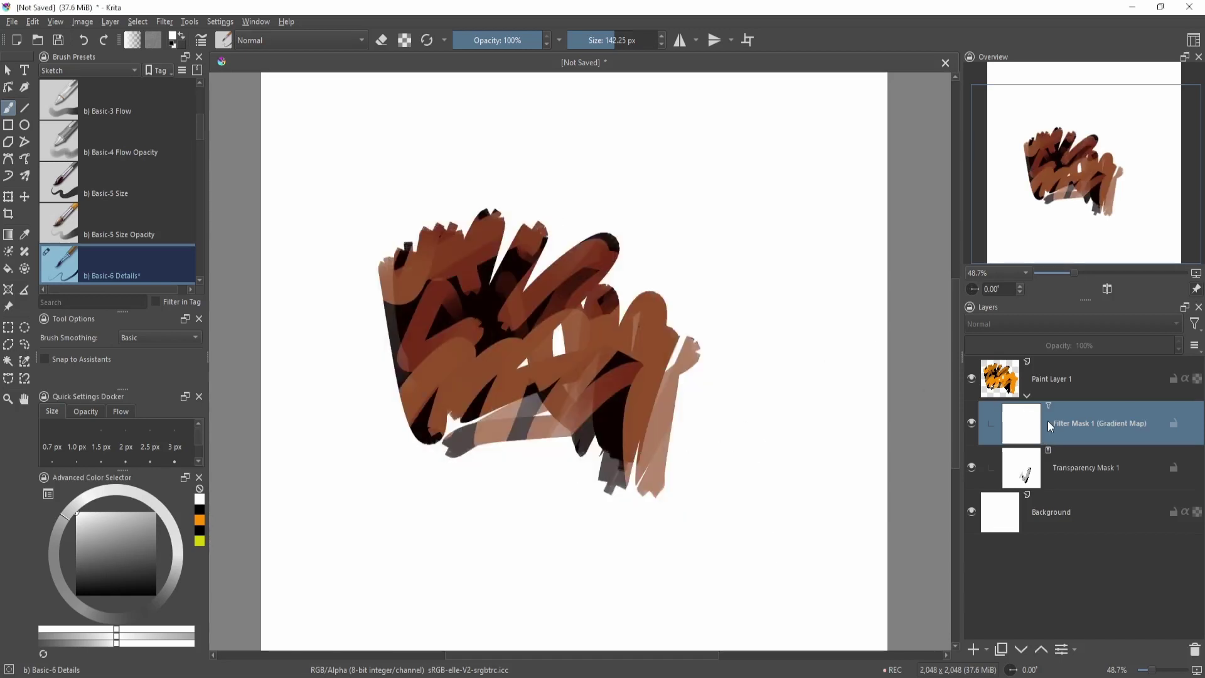
left_click(969, 424)
left_click(969, 423)
left_click(155, 595)
Paint a black diagonal stroke on Filter Mask 1, then hide and reshow the mask to compare.
mouse_move(621, 274)
left_mouse_down()
mouse_move(471, 339)
mouse_move(429, 415)
left_mouse_up()
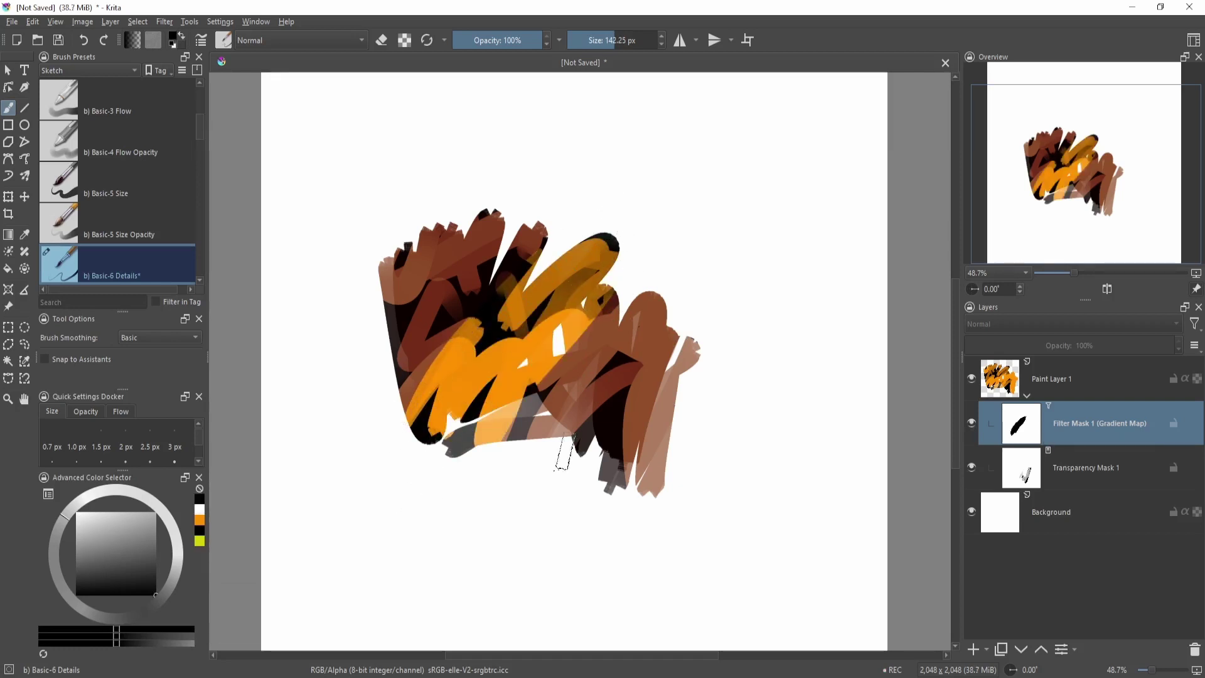
left_click(972, 423)
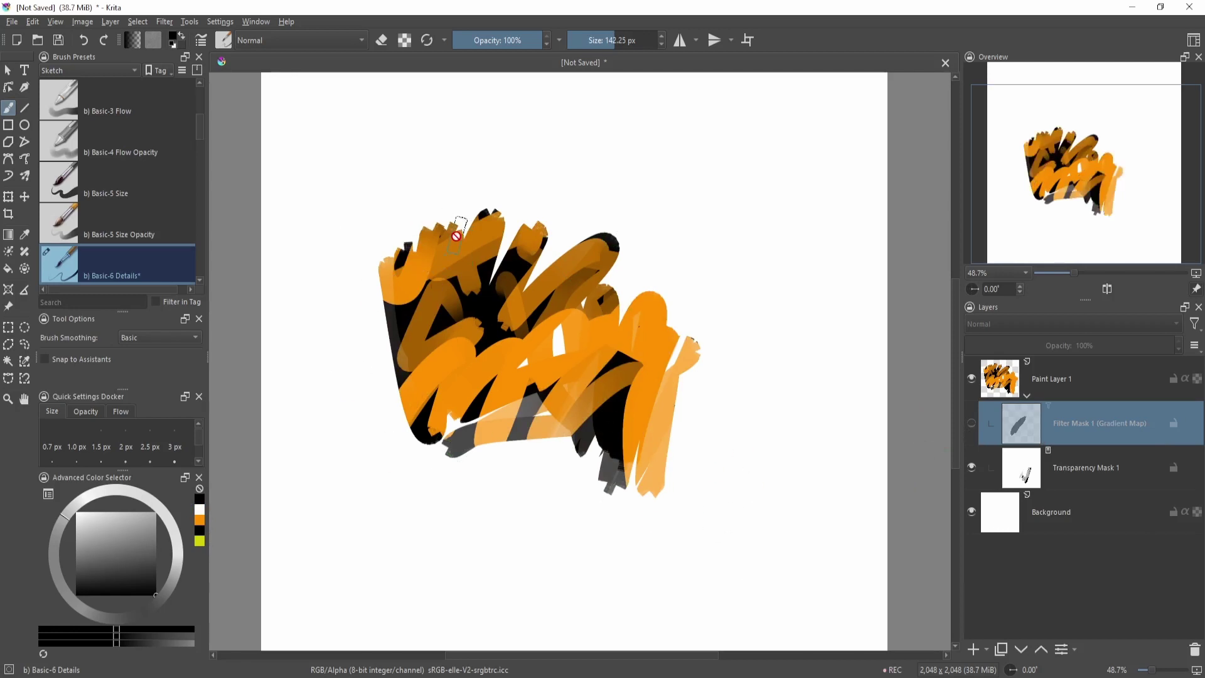
left_click(973, 423)
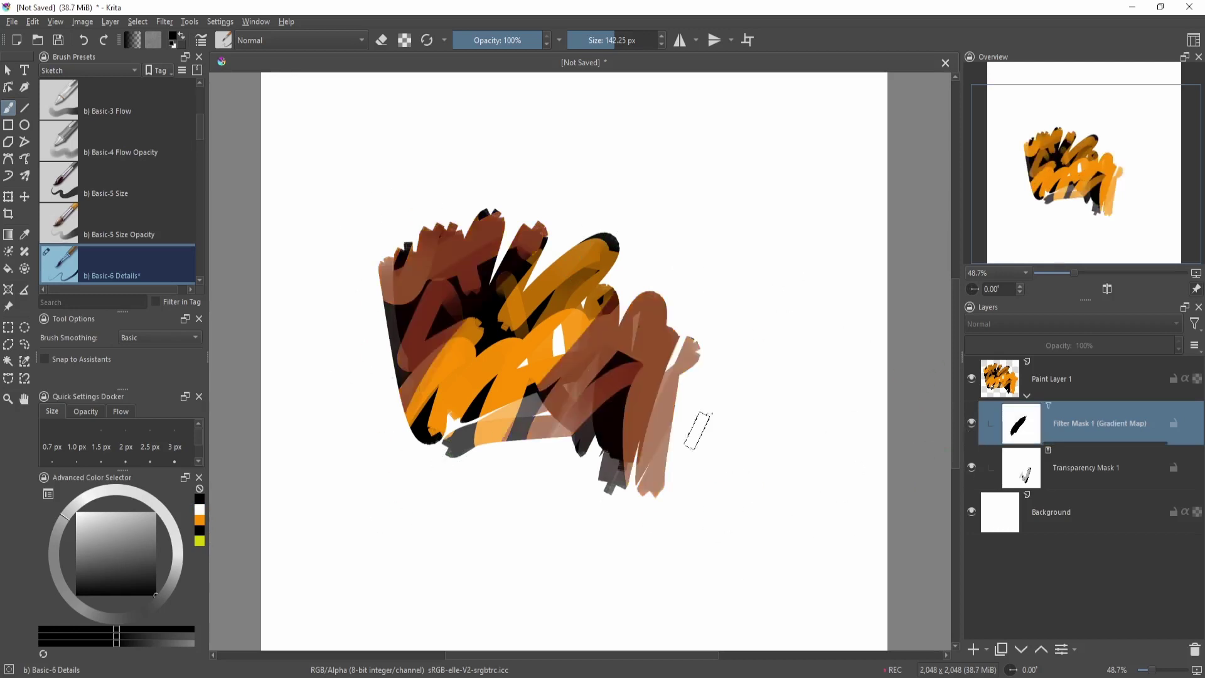